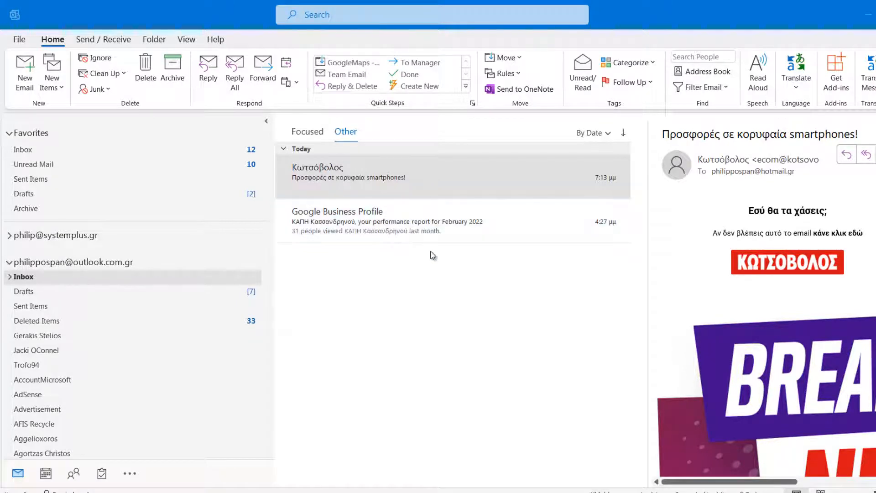
# Create a new blank task and maximize its window
pyautogui.click(52, 40)
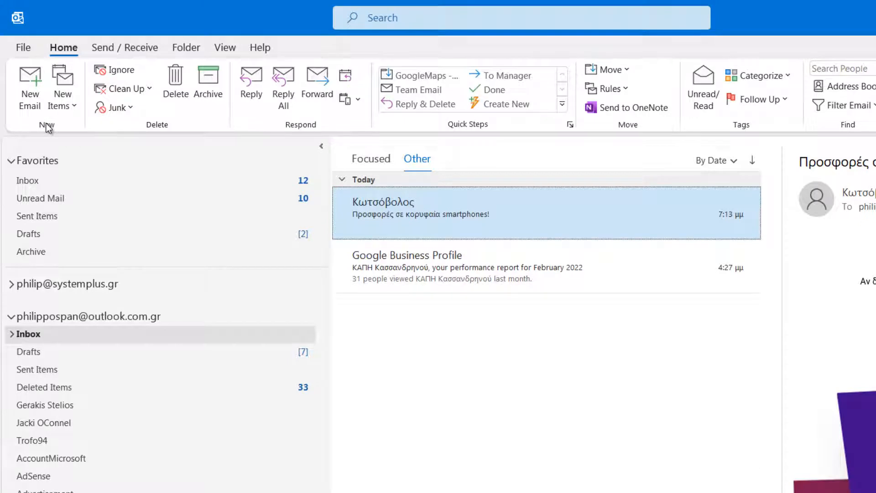
pyautogui.click(76, 103)
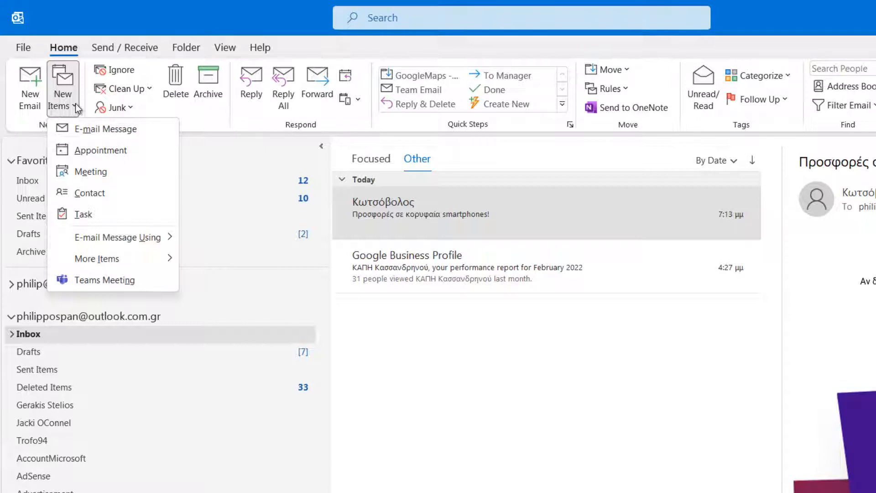
pyautogui.click(88, 213)
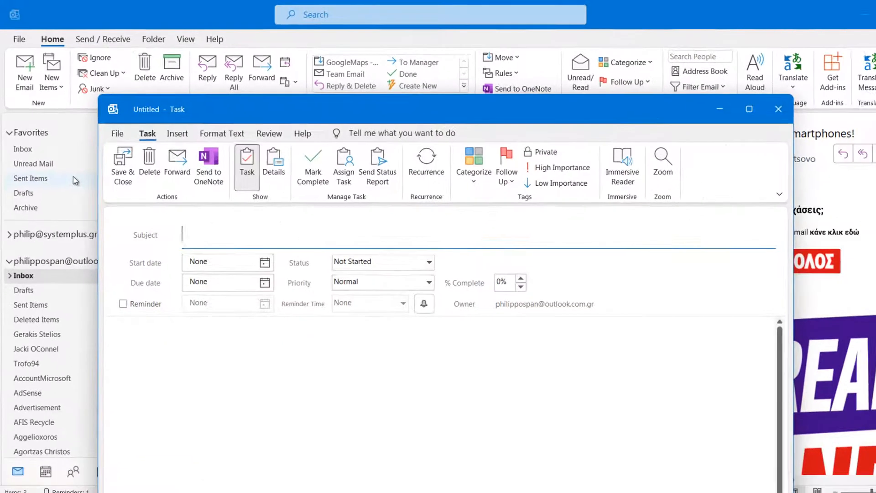
pyautogui.click(742, 110)
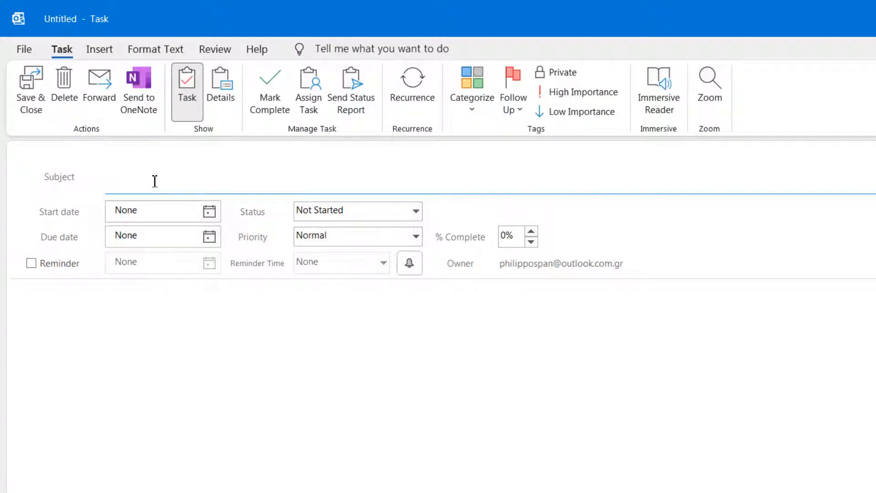
# Enter a subject consisting of "Meeting with" and the contact's first name, and set the start date to 8/3/2022
pyautogui.write('Meeting with ')
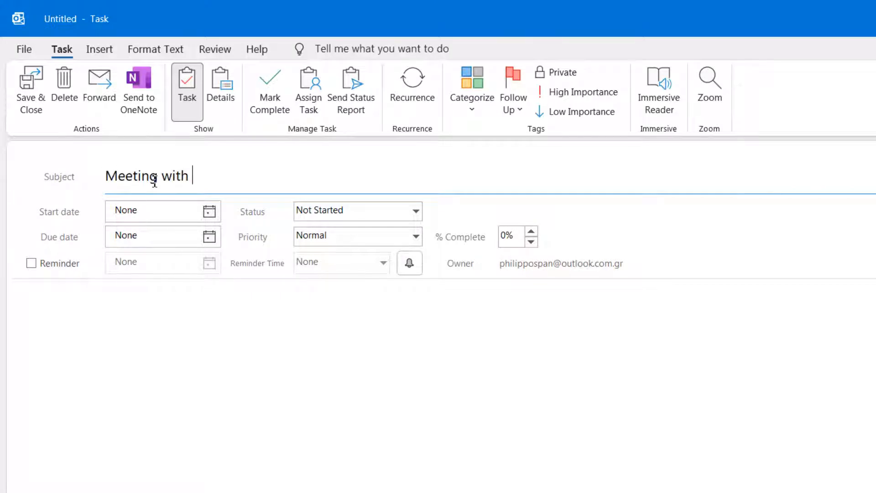
pyautogui.write('Chris')
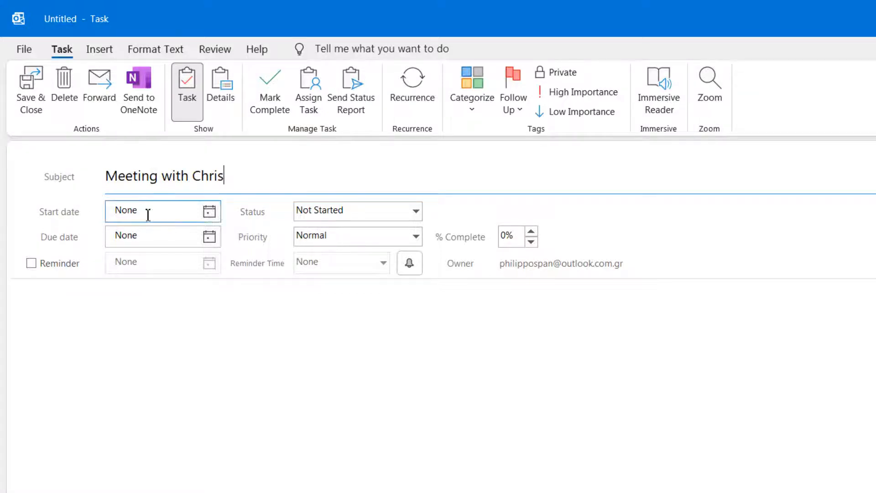
pyautogui.click(210, 215)
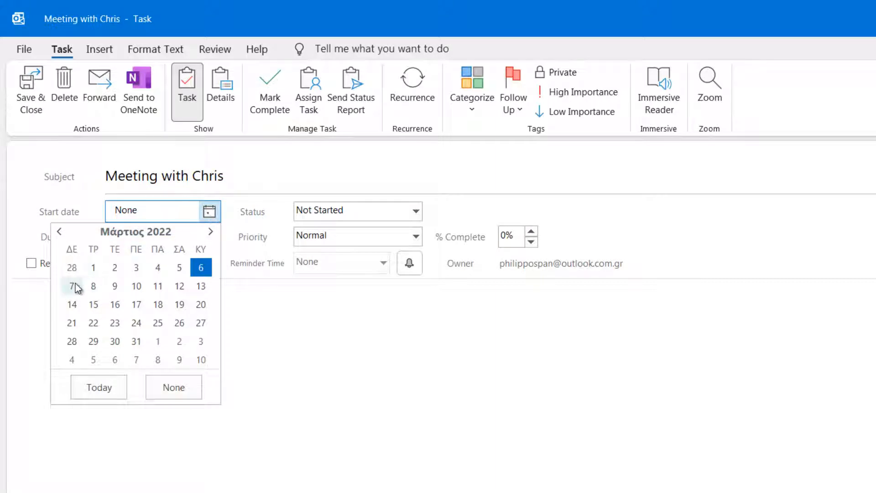
pyautogui.click(93, 286)
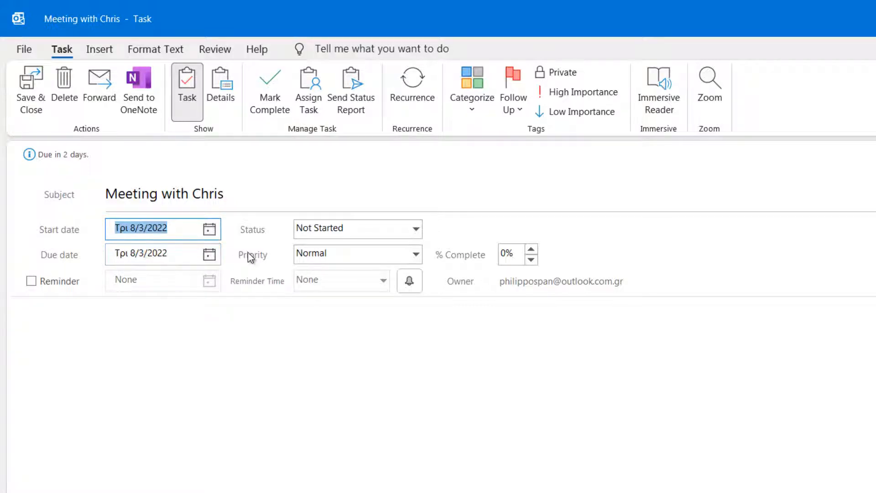
# Try to set the task's due date to 7/3/2022, one day before its start date
pyautogui.click(209, 255)
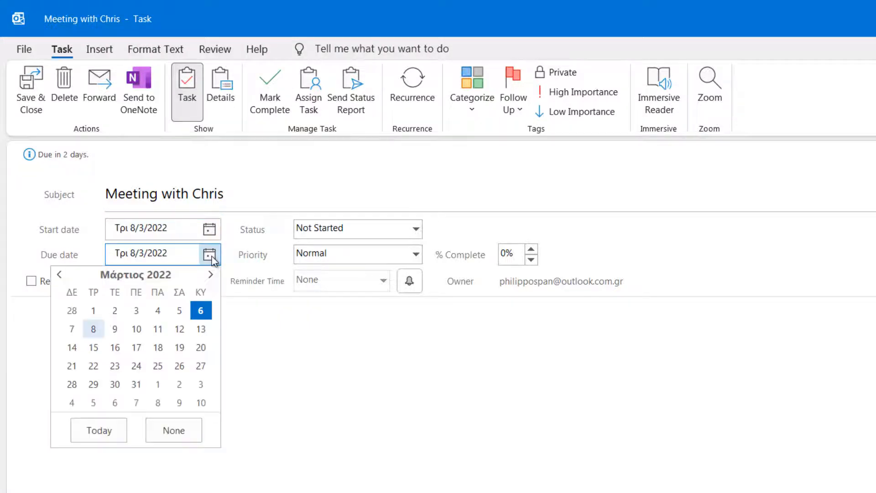
pyautogui.click(73, 330)
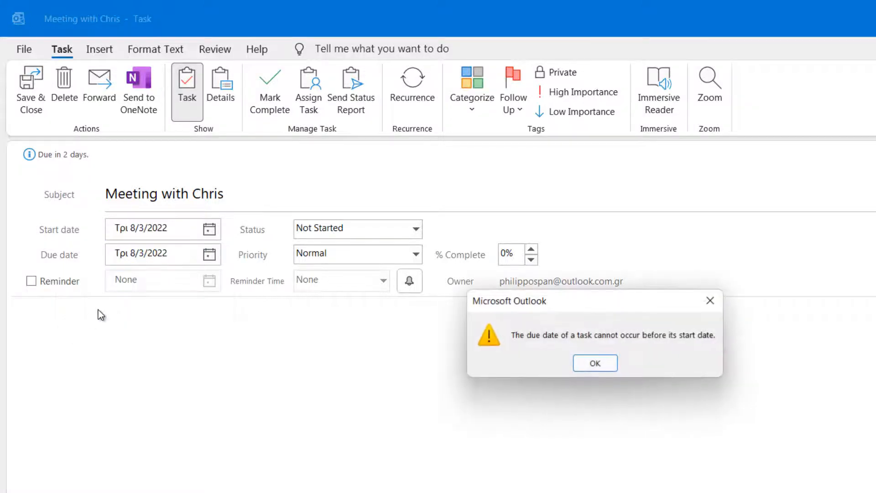
pyautogui.click(595, 364)
# Set the task's due date to 8/3/2022 and enable a reminder for the same day
pyautogui.click(216, 260)
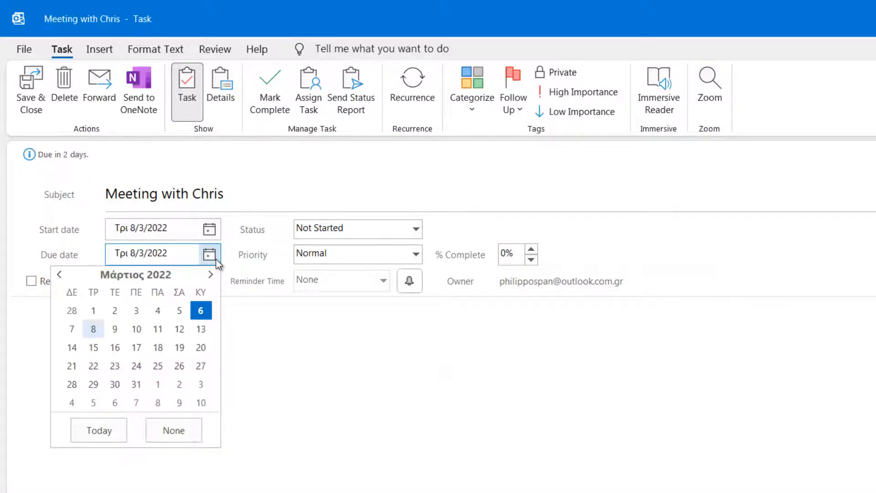
pyautogui.click(95, 330)
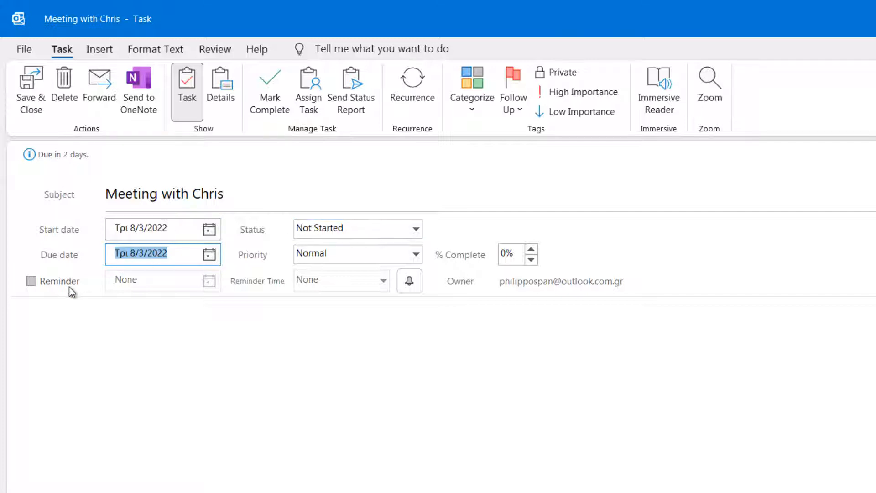
pyautogui.click(35, 282)
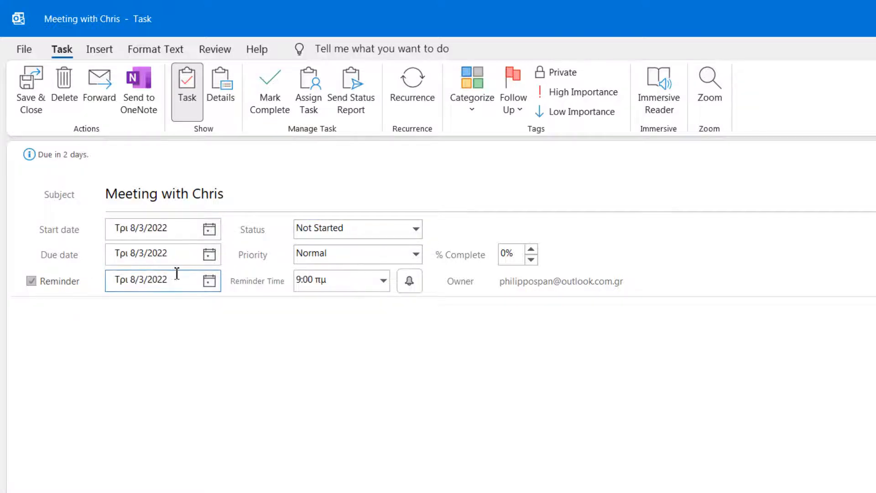
pyautogui.click(209, 281)
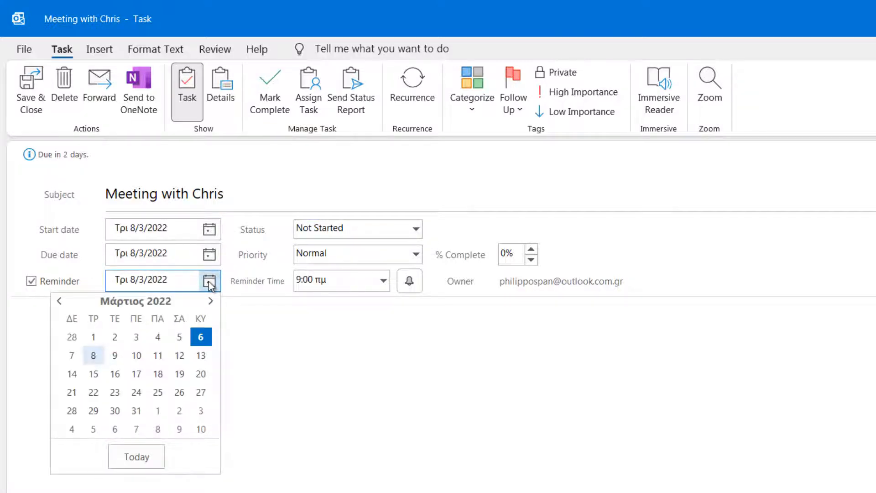
pyautogui.click(209, 283)
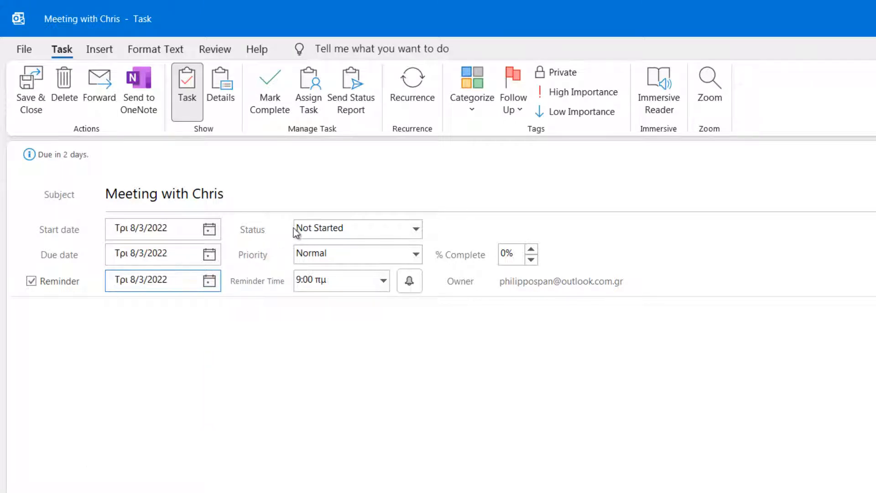
# Set the task's priority to High and the reminder time to 9:00 πμ, keeping the status Not Started
pyautogui.click(348, 228)
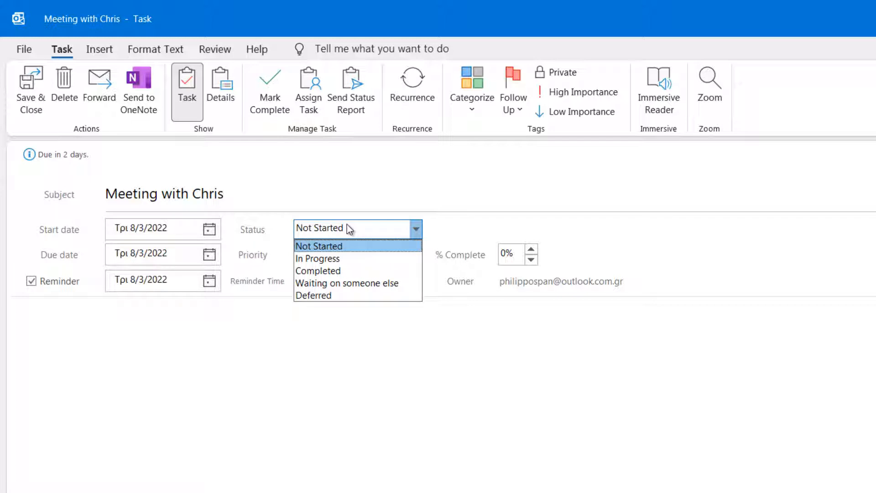
pyautogui.click(348, 227)
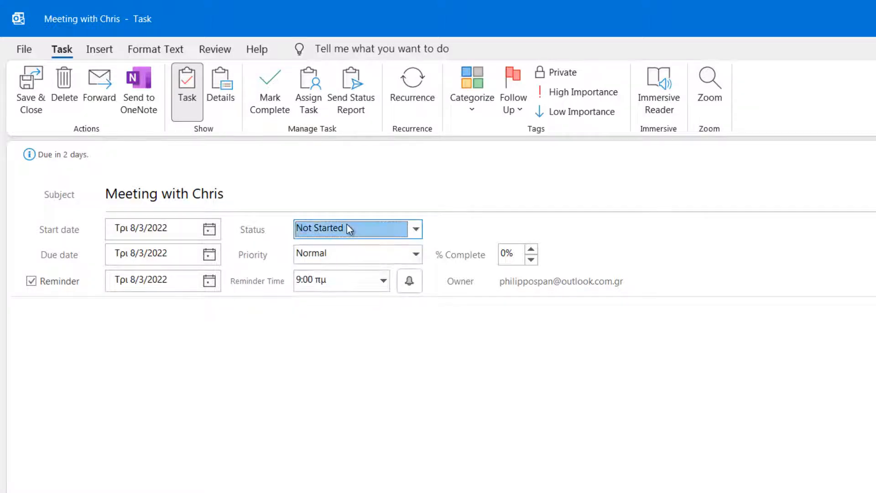
pyautogui.click(339, 253)
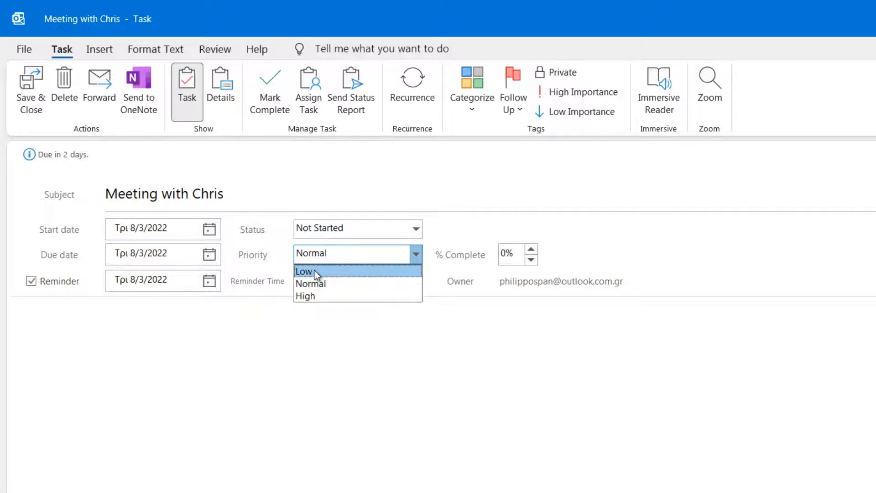
pyautogui.click(316, 295)
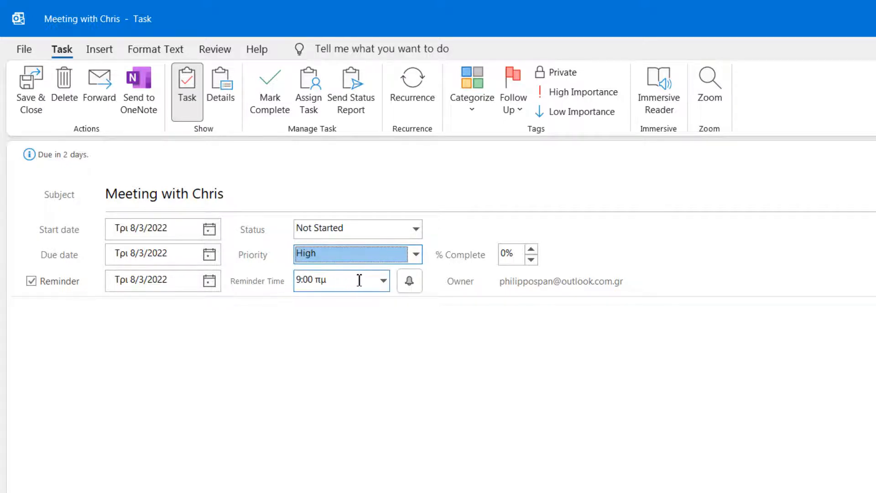
pyautogui.click(383, 281)
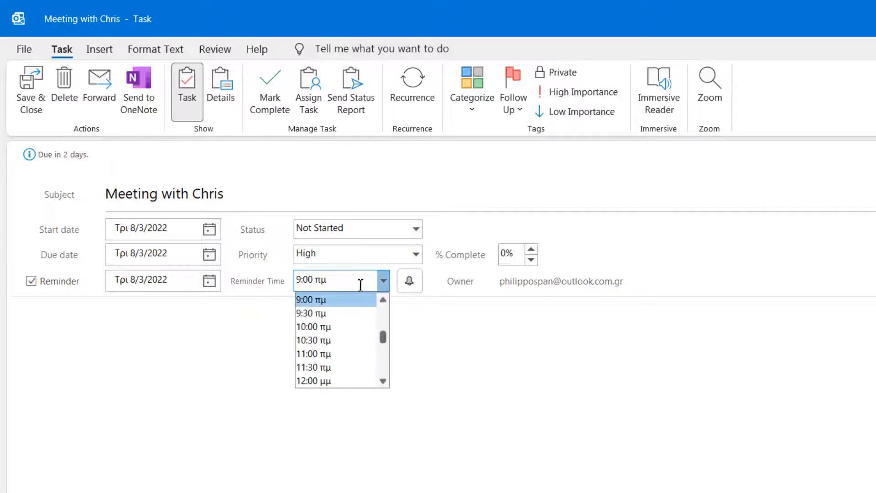
pyautogui.click(332, 300)
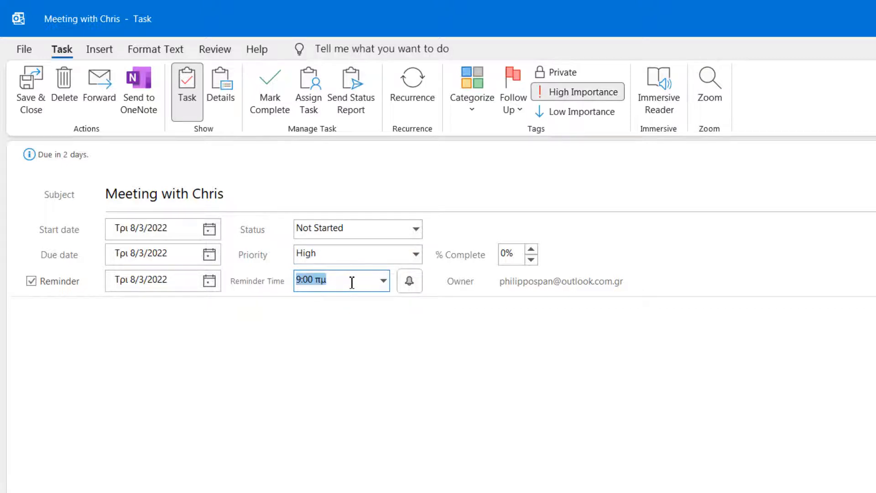
# Write a task note about having to meet with the contact "to talk about the situation", and save and close the task
pyautogui.click(170, 317)
pyautogui.write('I must')
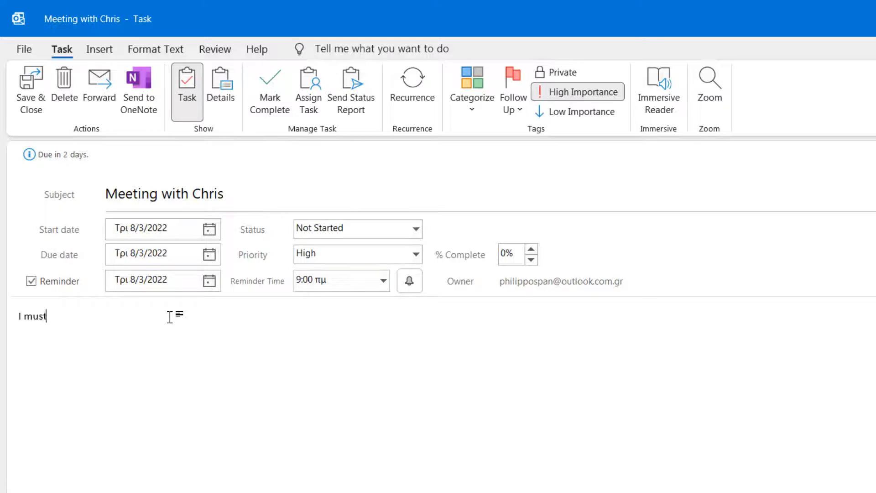
pyautogui.write(' mee')
pyautogui.write(' wi')
pyautogui.press('BackSpace')
pyautogui.press('BackSpace')
pyautogui.press('BackSpace')
pyautogui.write('ting with Chris')
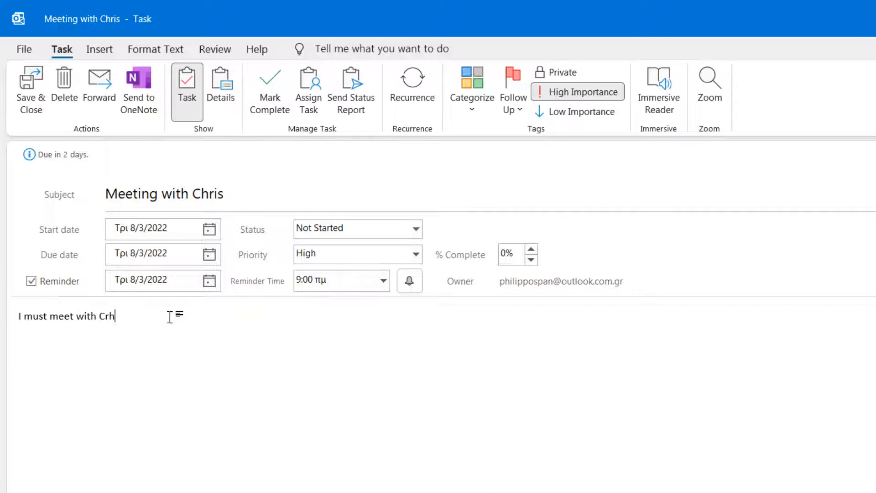
pyautogui.press('BackSpace')
pyautogui.press('BackSpace')
pyautogui.press('BackSpace')
pyautogui.press('BackSpace')
pyautogui.write('hris to talk about the s')
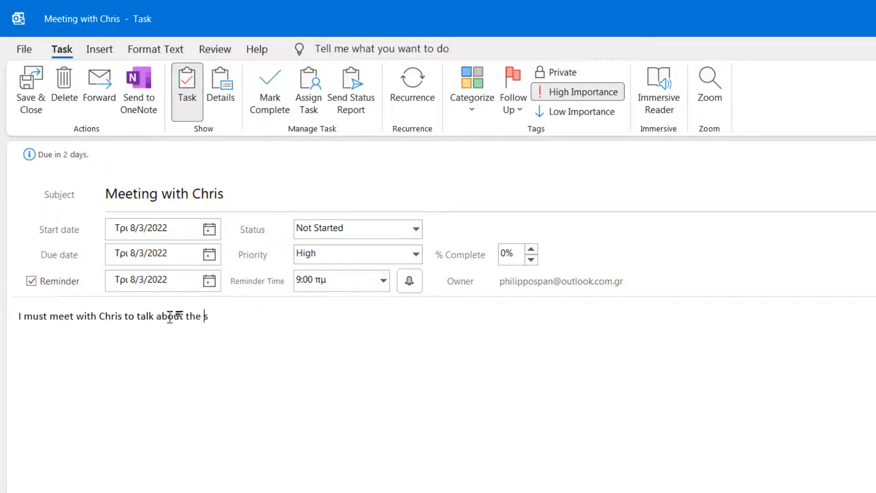
pyautogui.write('ituation')
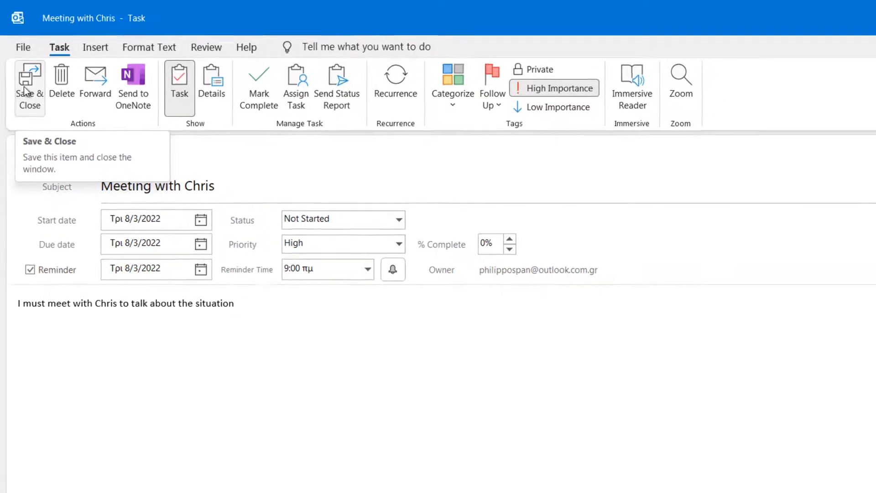
pyautogui.click(25, 95)
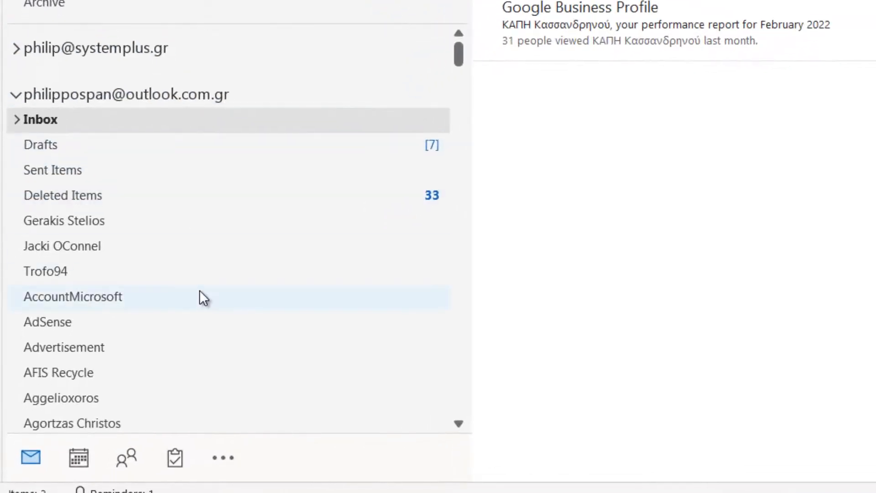
# Open the To-Do List in the Tasks view and start a new blank task from there
pyautogui.moveTo(178, 459)
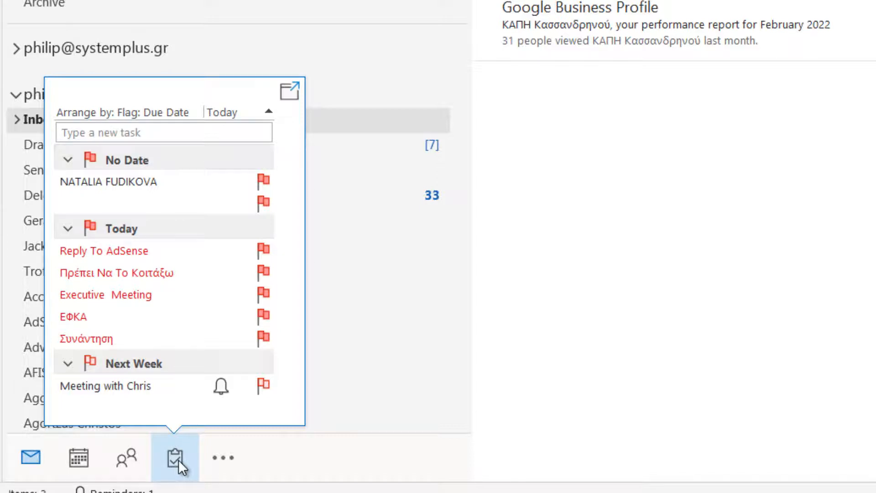
pyautogui.moveTo(128, 384)
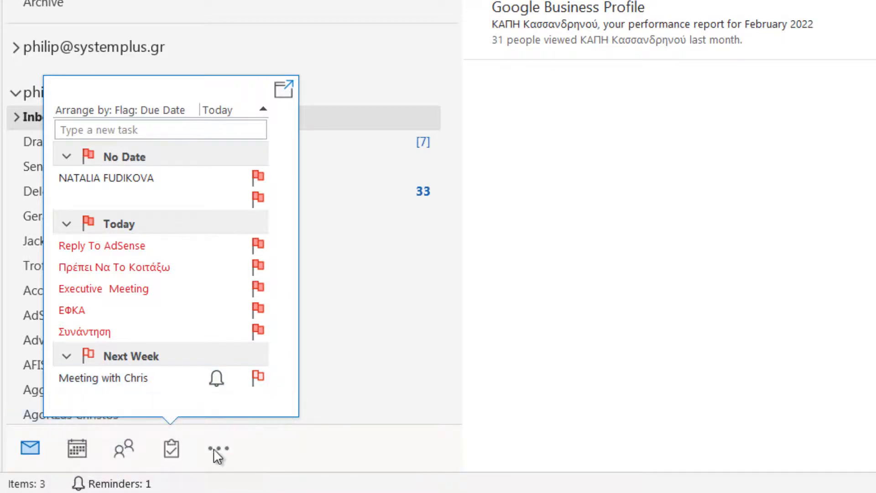
pyautogui.click(166, 451)
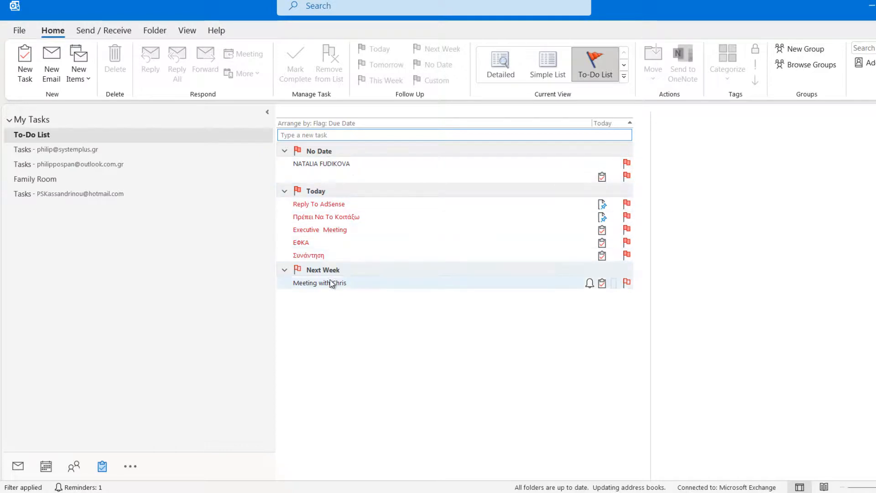
pyautogui.moveTo(331, 283)
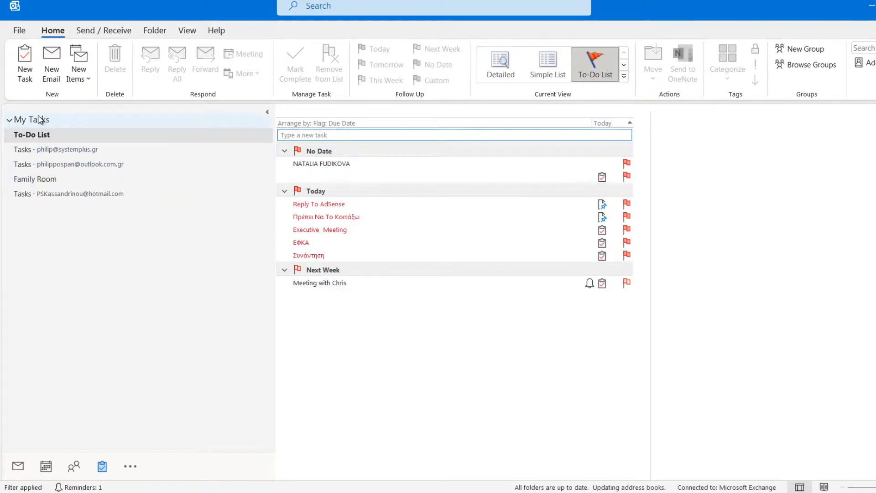
pyautogui.click(25, 67)
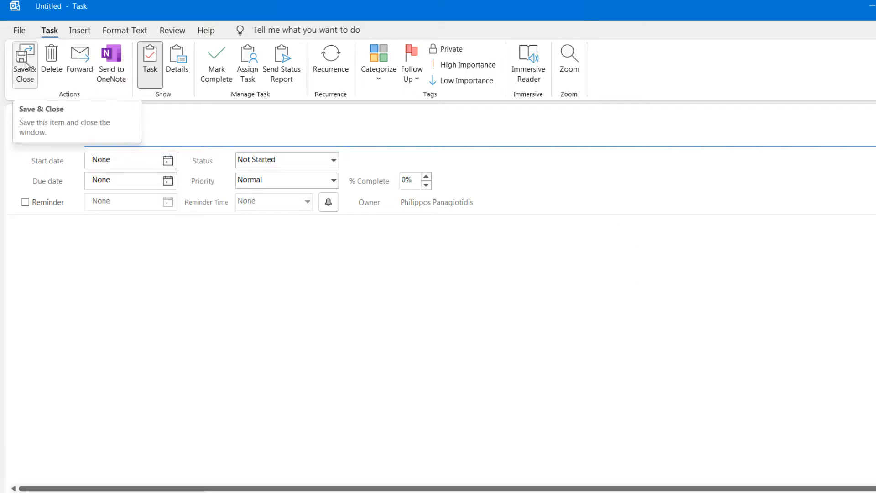